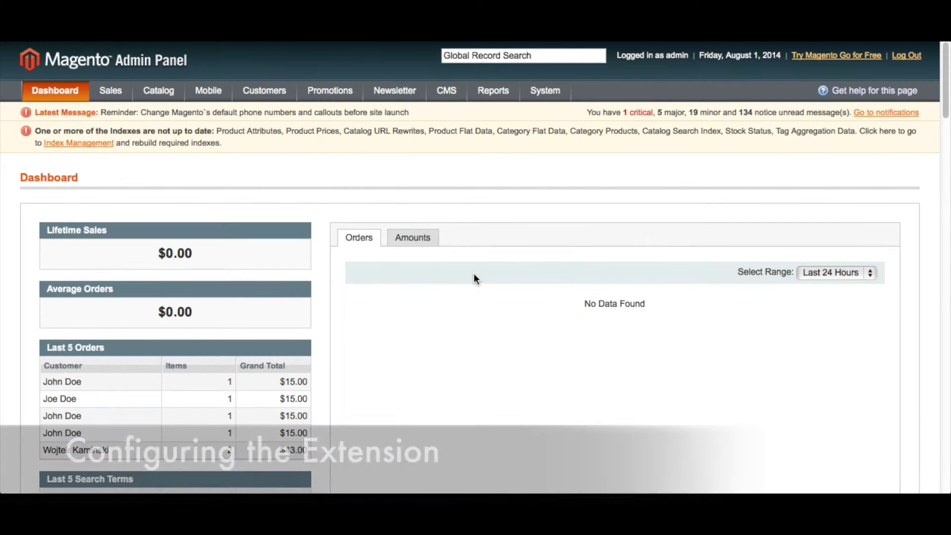
Step: Go to System > Configuration to show the General settings and the Supplier Frontend Product Uploader section
{"action": "left_click", "coordinate": [550, 97]}
{"action": "mouse_move", "coordinate": [552, 227]}
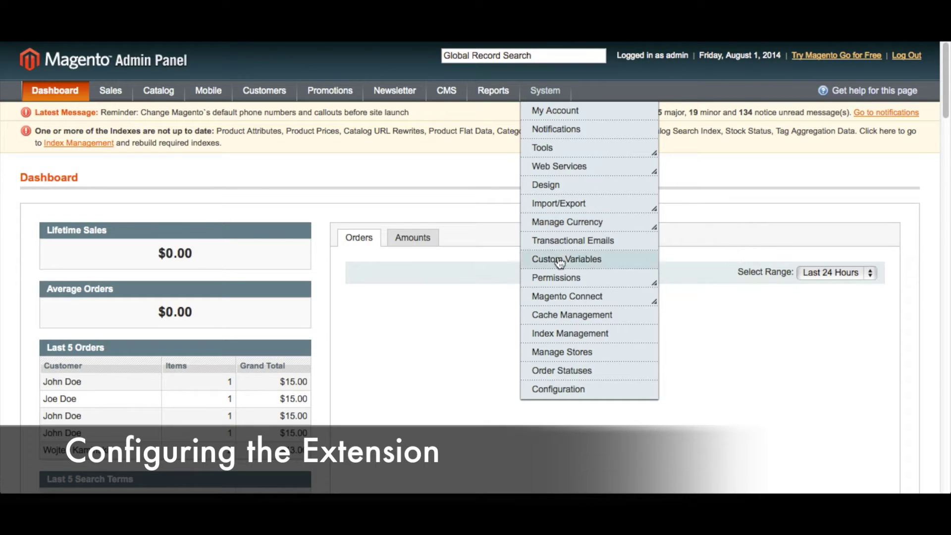
{"action": "left_click", "coordinate": [564, 391]}
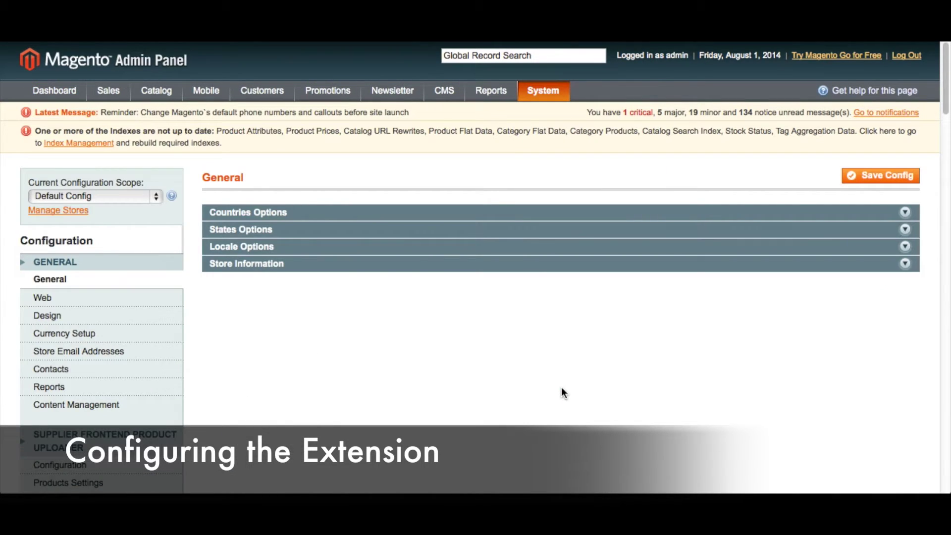
{"action": "scroll", "coordinate": [563, 392], "scroll_direction": "down", "scroll_amount": 2}
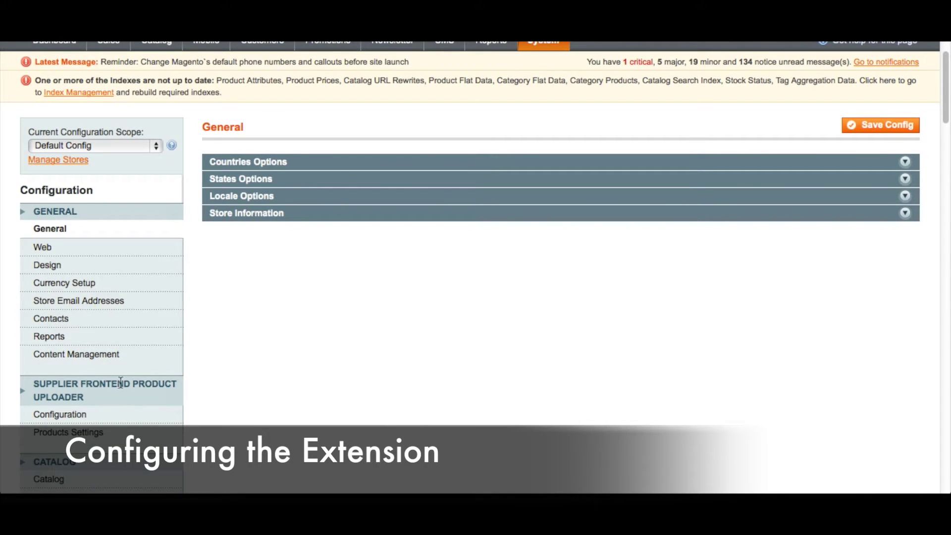
Step: Open the Supplier Frontend Product Uploader configuration, leave Module enabled at Yes, and expand Presentation
{"action": "left_click", "coordinate": [85, 416]}
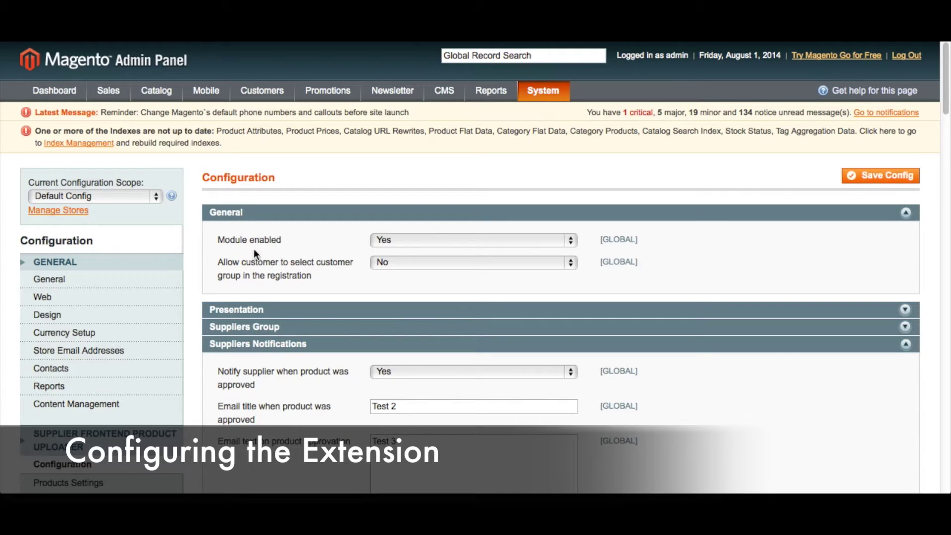
{"action": "left_click", "coordinate": [392, 245]}
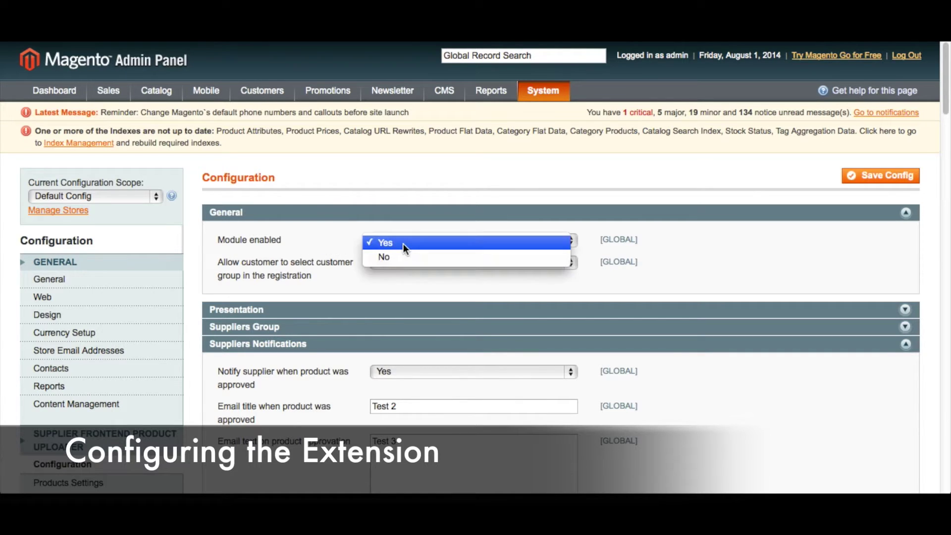
{"action": "left_click", "coordinate": [312, 239]}
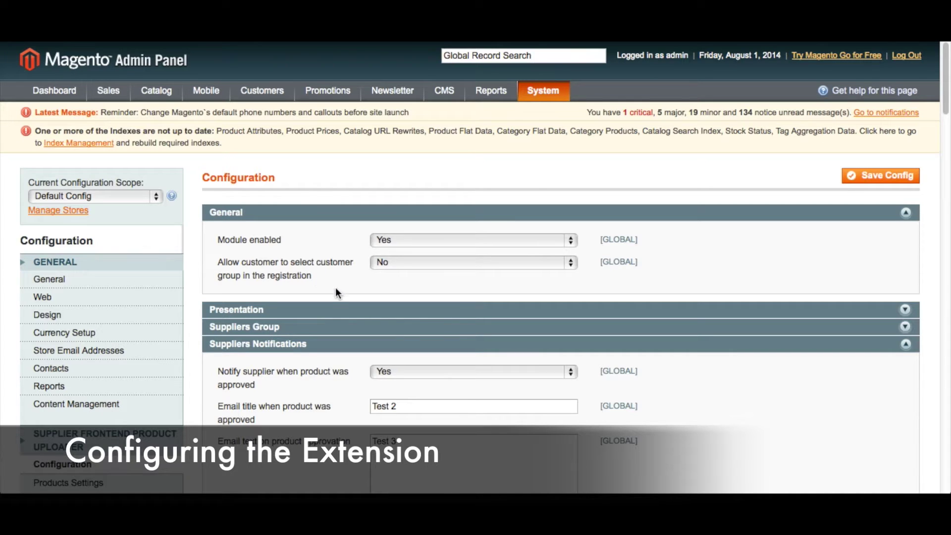
{"action": "left_click", "coordinate": [319, 315]}
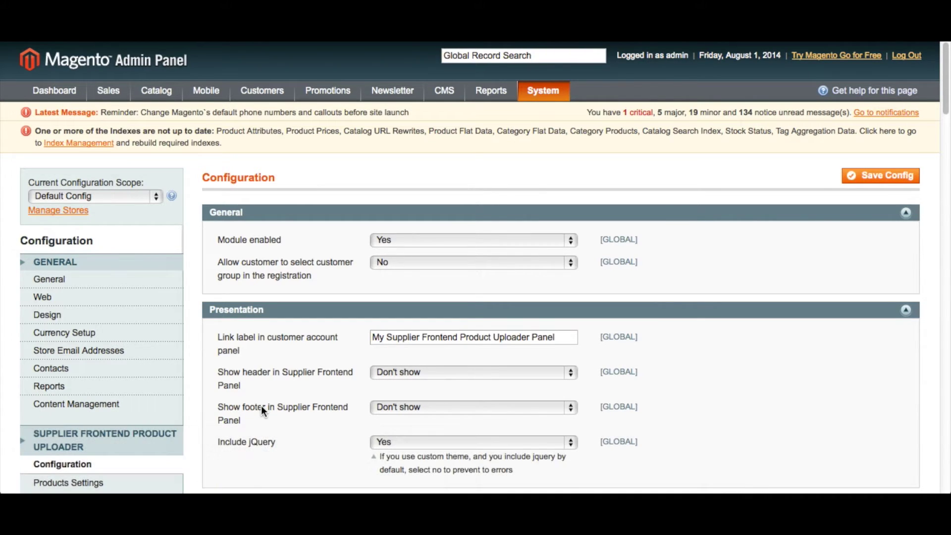
Step: Leave Include jQuery set to Yes in the Presentation settings
{"action": "scroll", "coordinate": [323, 433], "scroll_direction": "down", "scroll_amount": 1}
{"action": "scroll", "coordinate": [323, 436], "scroll_direction": "down", "scroll_amount": 3}
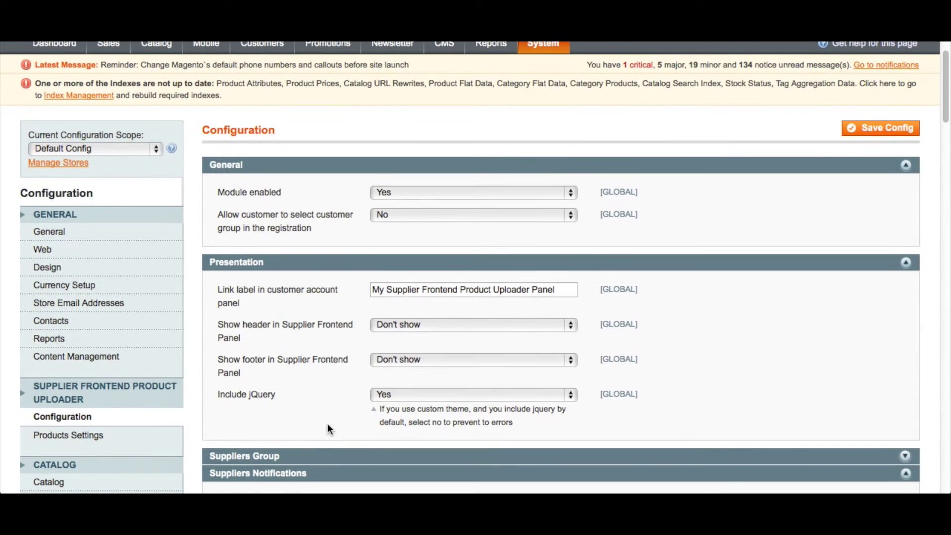
{"action": "left_click", "coordinate": [399, 396]}
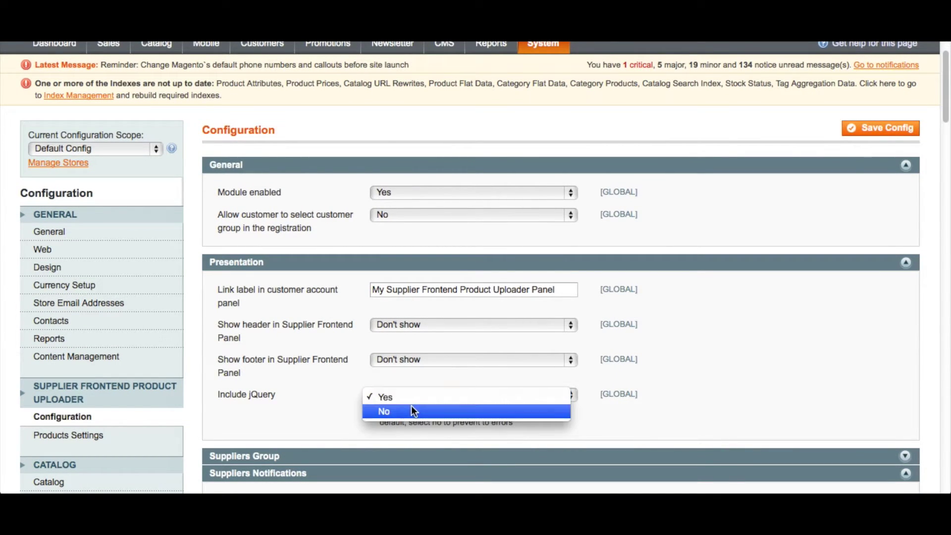
{"action": "left_click", "coordinate": [335, 410]}
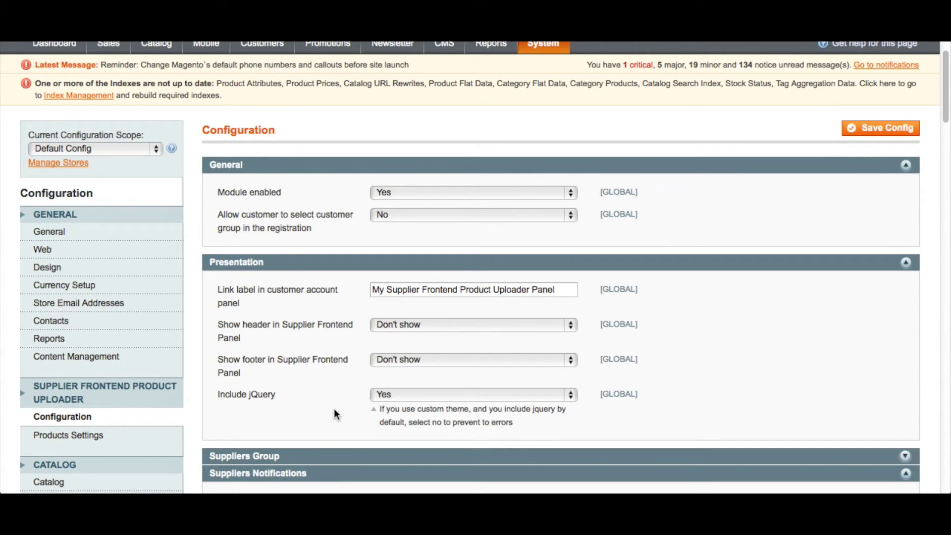
Step: Expand Suppliers Group and keep Supplier Pro as the group that edits its own products
{"action": "scroll", "coordinate": [334, 411], "scroll_direction": "down", "scroll_amount": 2}
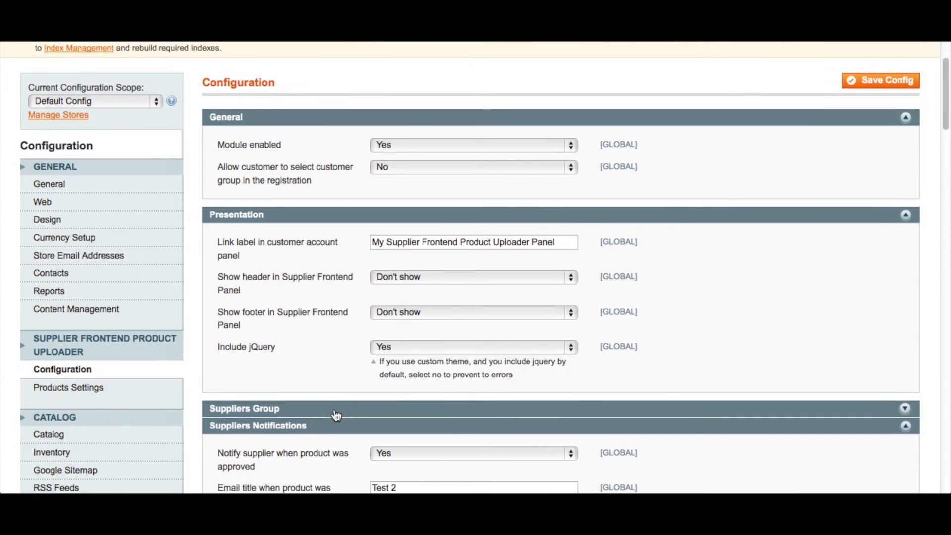
{"action": "left_click", "coordinate": [336, 414]}
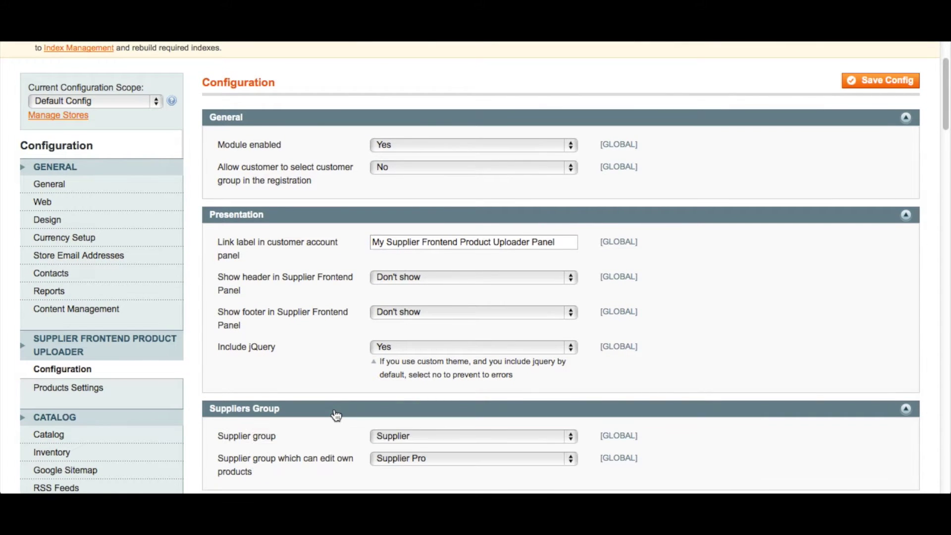
{"action": "scroll", "coordinate": [337, 415], "scroll_direction": "down", "scroll_amount": 2}
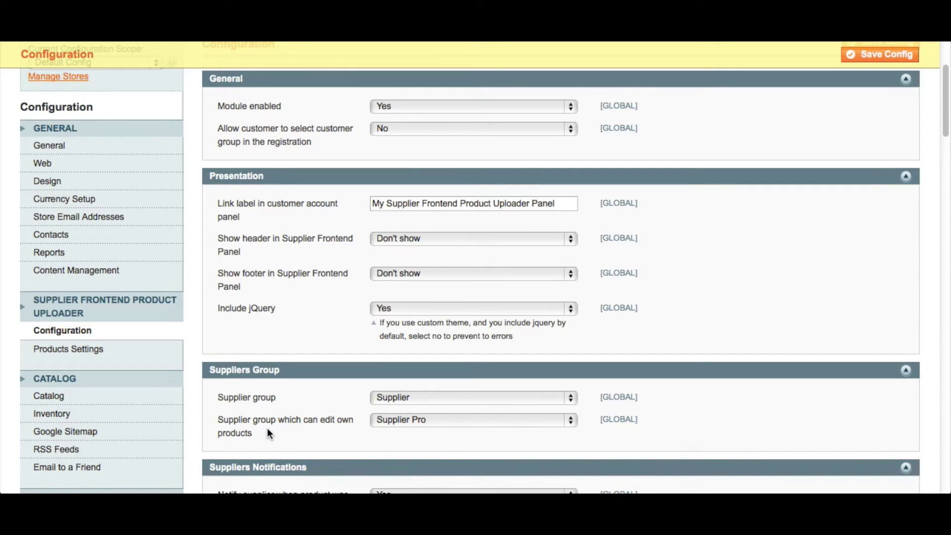
{"action": "left_click", "coordinate": [389, 421]}
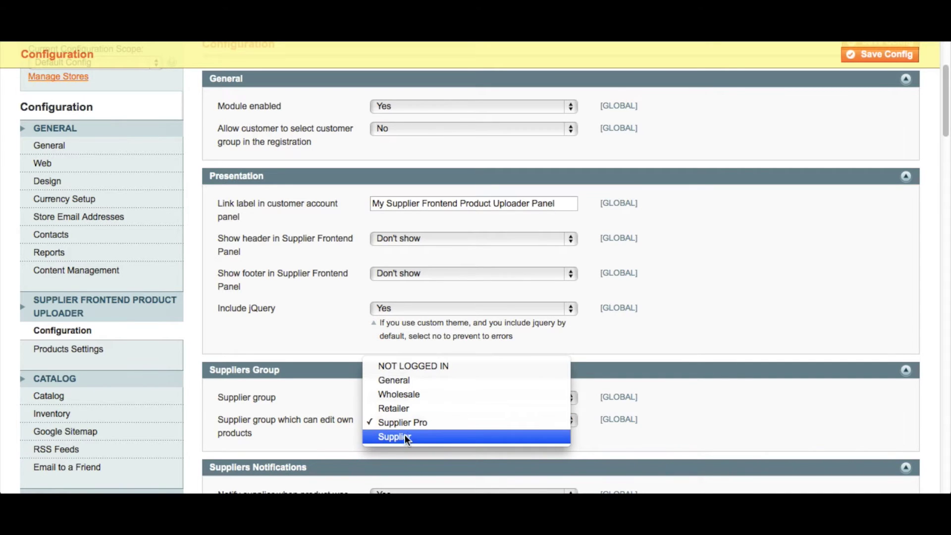
{"action": "left_click", "coordinate": [326, 434]}
{"action": "scroll", "coordinate": [326, 434], "scroll_direction": "down", "scroll_amount": 3}
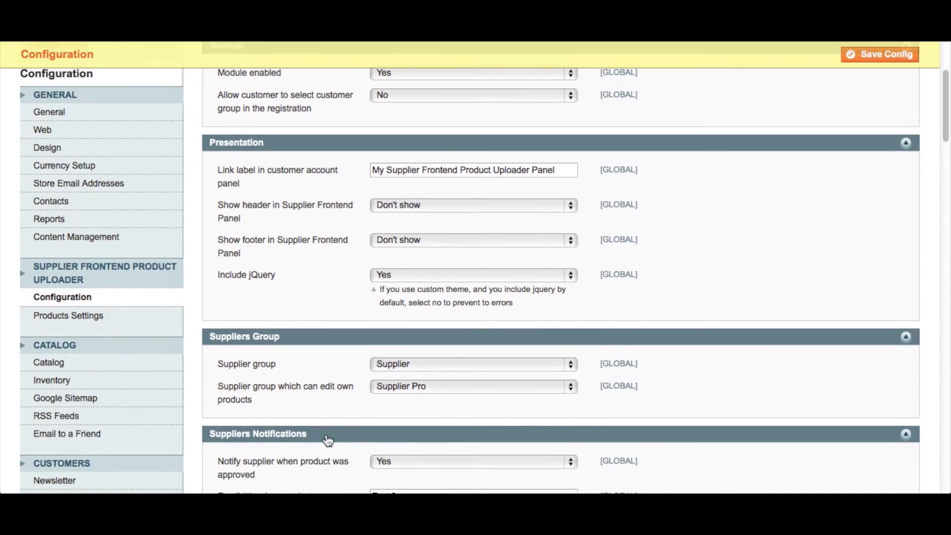
{"action": "scroll", "coordinate": [326, 434], "scroll_direction": "down", "scroll_amount": 4}
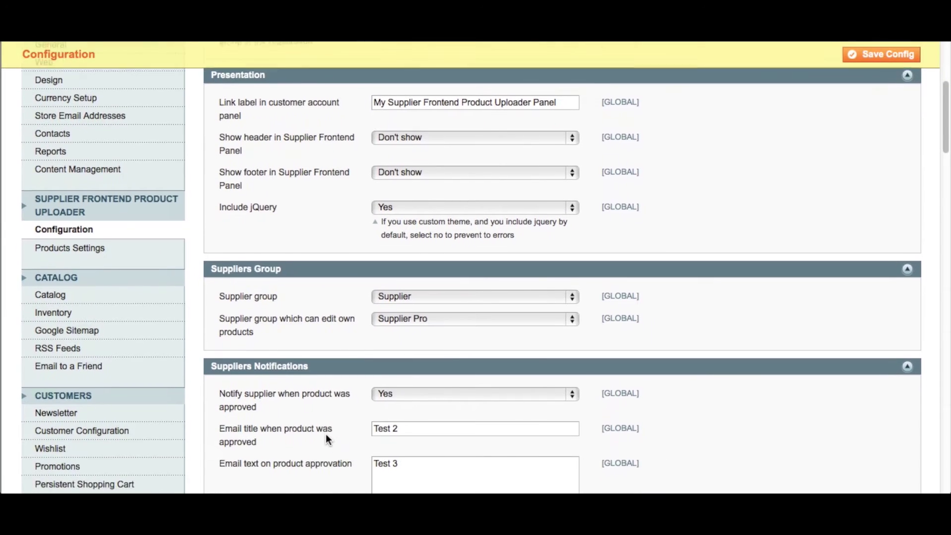
{"action": "scroll", "coordinate": [326, 434], "scroll_direction": "down", "scroll_amount": 2}
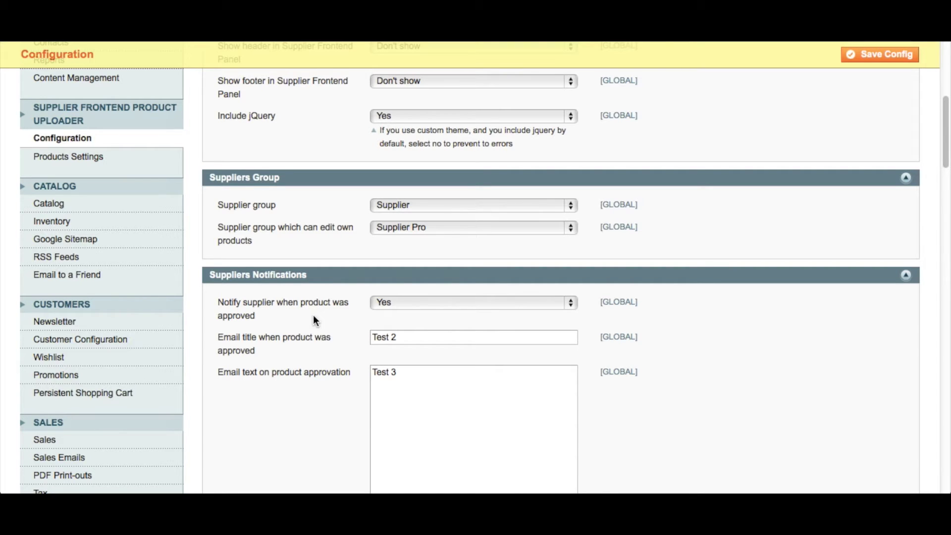
{"action": "scroll", "coordinate": [344, 327], "scroll_direction": "down", "scroll_amount": 1}
{"action": "scroll", "coordinate": [344, 329], "scroll_direction": "down", "scroll_amount": 7}
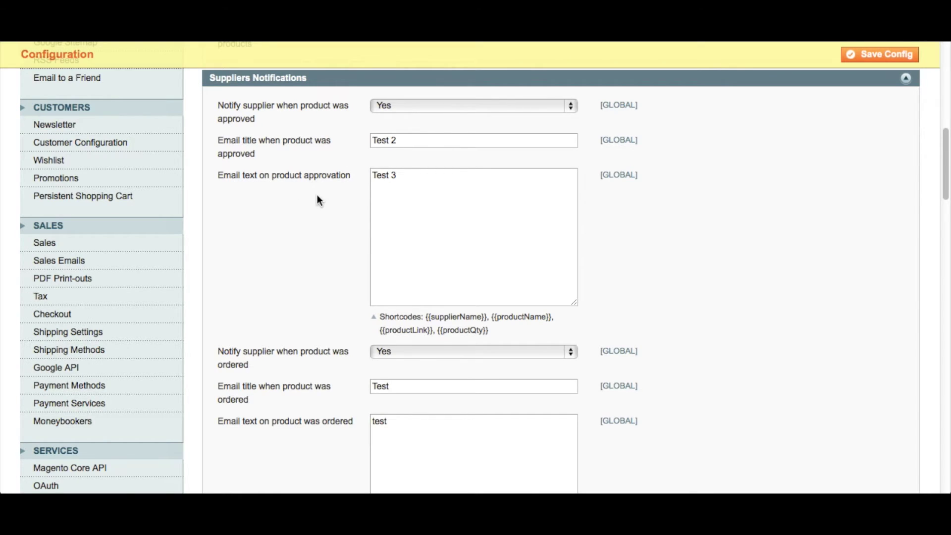
{"action": "scroll", "coordinate": [317, 195], "scroll_direction": "down", "scroll_amount": 1}
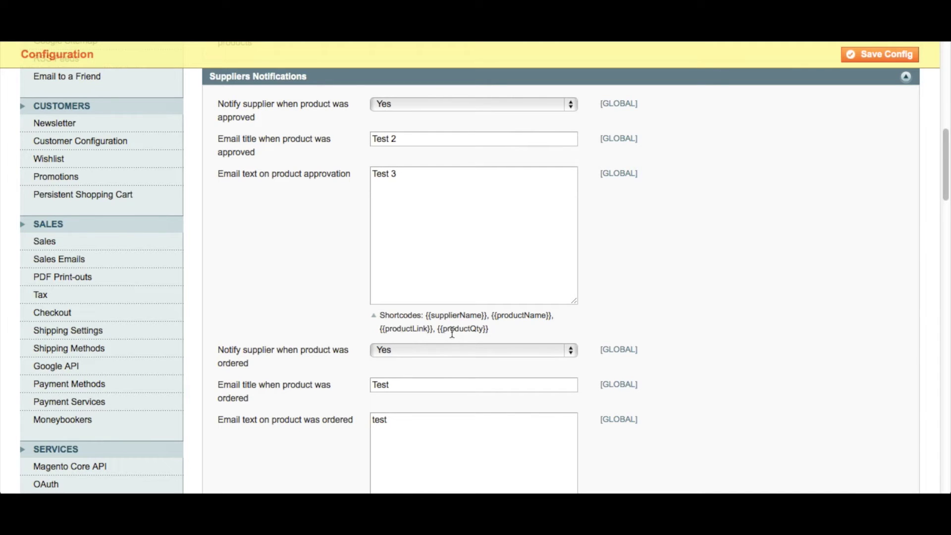
{"action": "scroll", "coordinate": [463, 337], "scroll_direction": "down", "scroll_amount": 2}
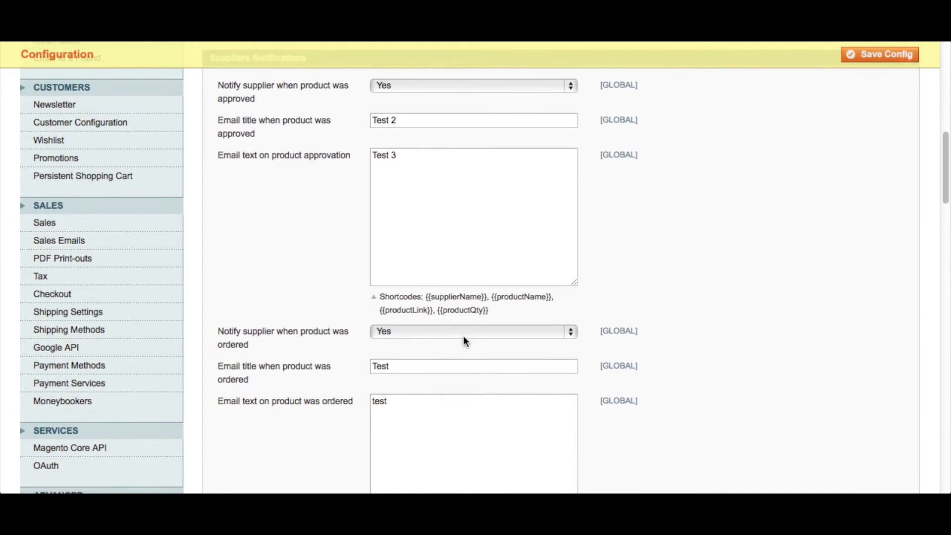
{"action": "scroll", "coordinate": [464, 341], "scroll_direction": "down", "scroll_amount": 1}
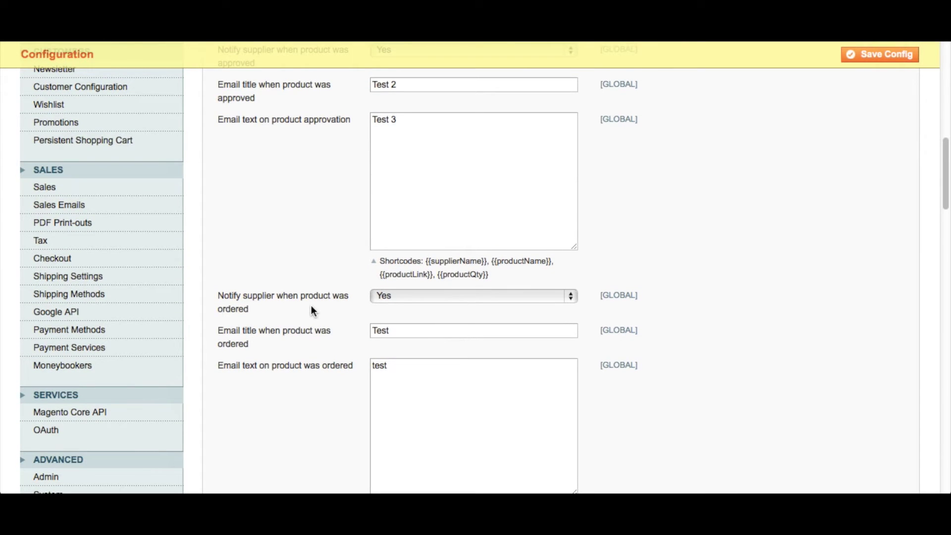
{"action": "scroll", "coordinate": [311, 306], "scroll_direction": "down", "scroll_amount": 5}
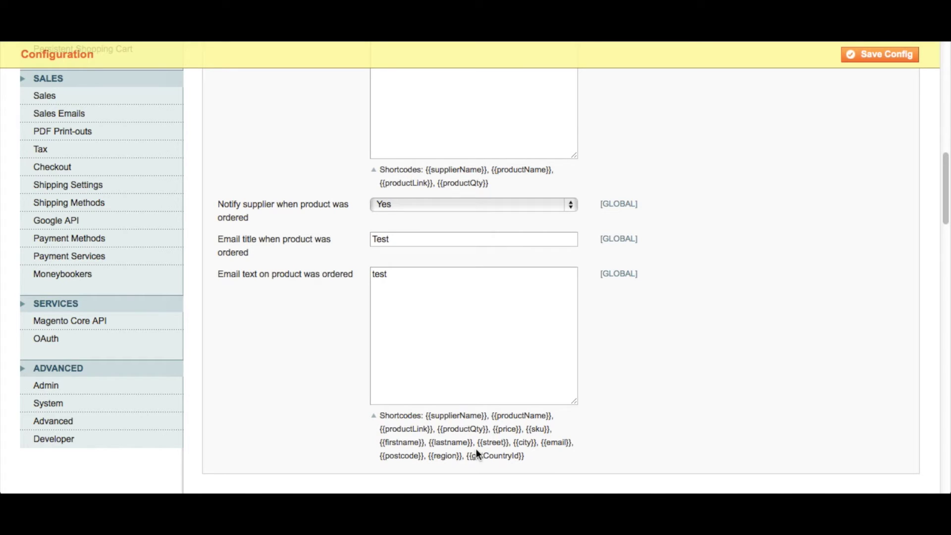
{"action": "scroll", "coordinate": [486, 462], "scroll_direction": "up", "scroll_amount": 6}
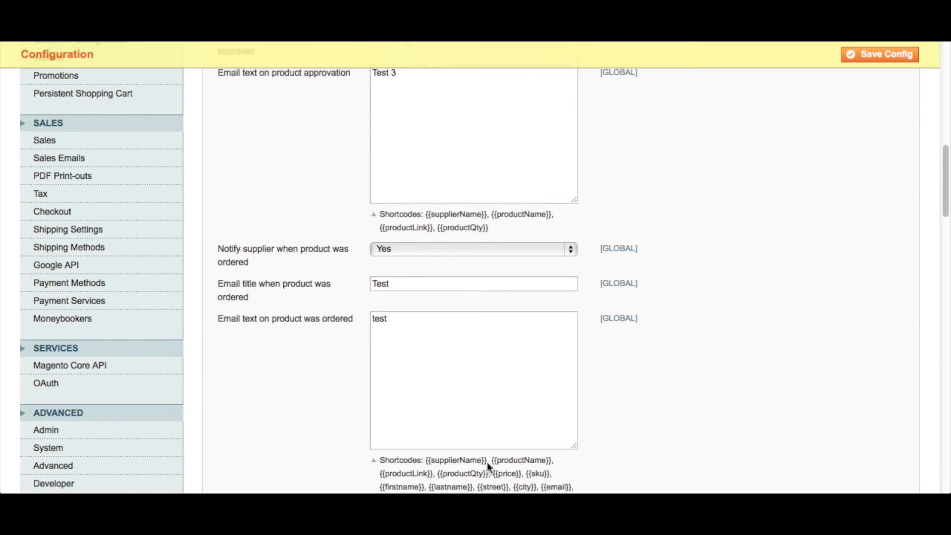
{"action": "scroll", "coordinate": [487, 462], "scroll_direction": "up", "scroll_amount": 10}
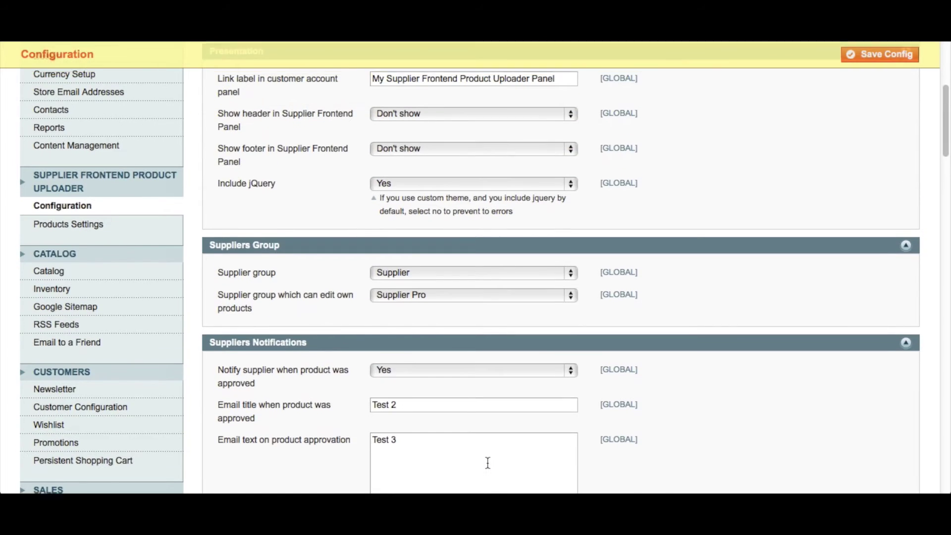
{"action": "scroll", "coordinate": [487, 462], "scroll_direction": "up", "scroll_amount": 2}
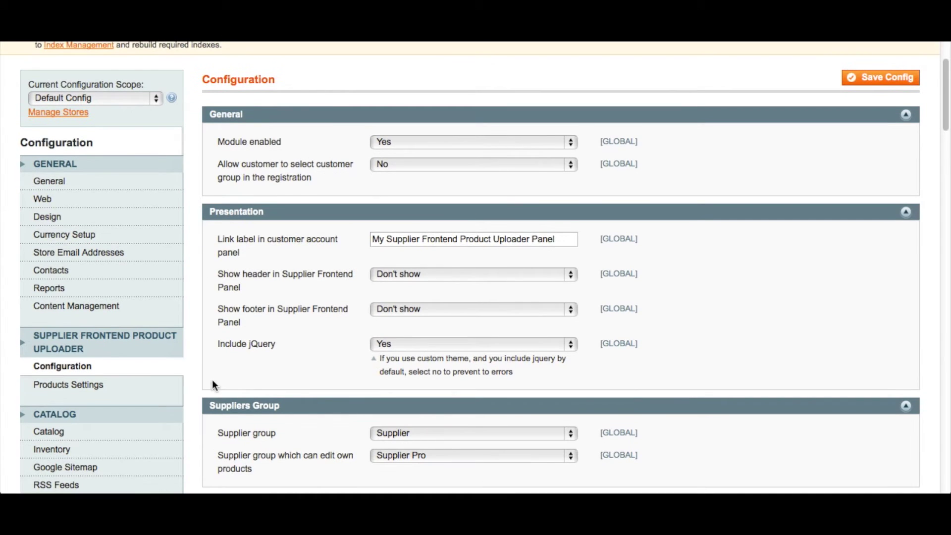
Step: Review the supplier Products Settings, expanding Adding Products to see the 3-image maximum
{"action": "left_click", "coordinate": [148, 384]}
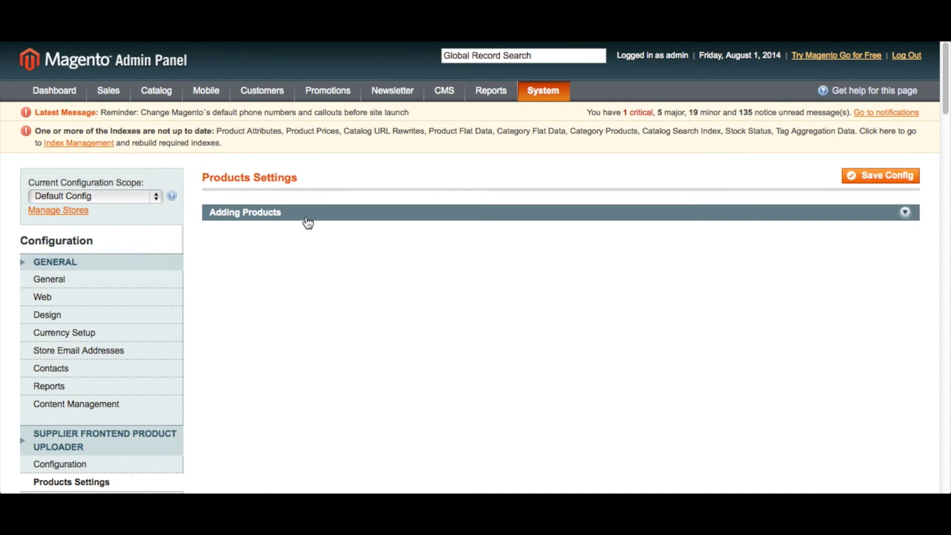
{"action": "left_click", "coordinate": [308, 222]}
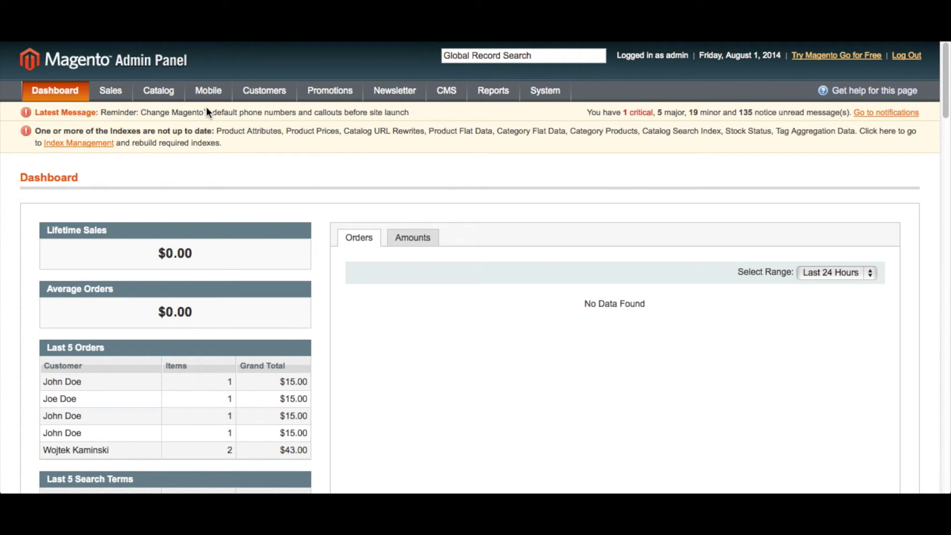
Step: Open Catalog > Supplier Products to list the supplier-submitted products
{"action": "mouse_move", "coordinate": [182, 96]}
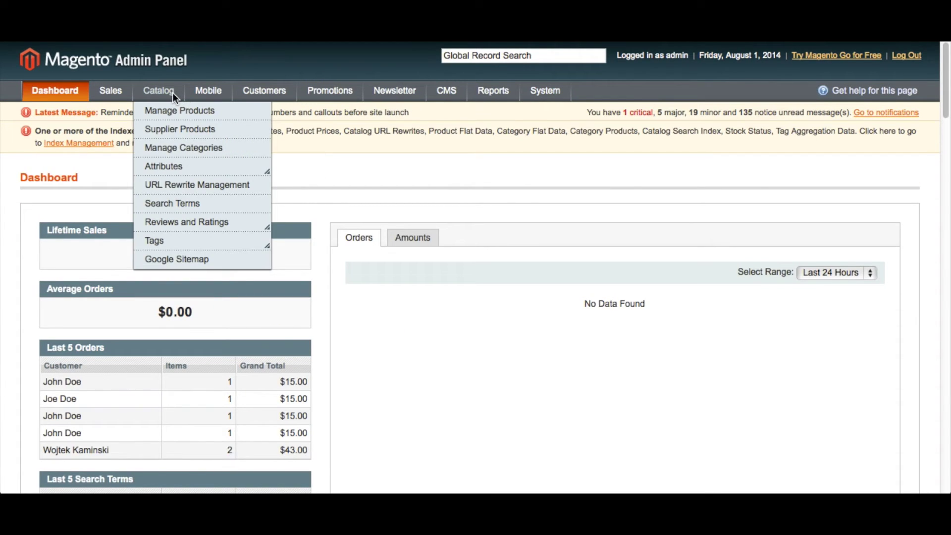
{"action": "left_click", "coordinate": [233, 131]}
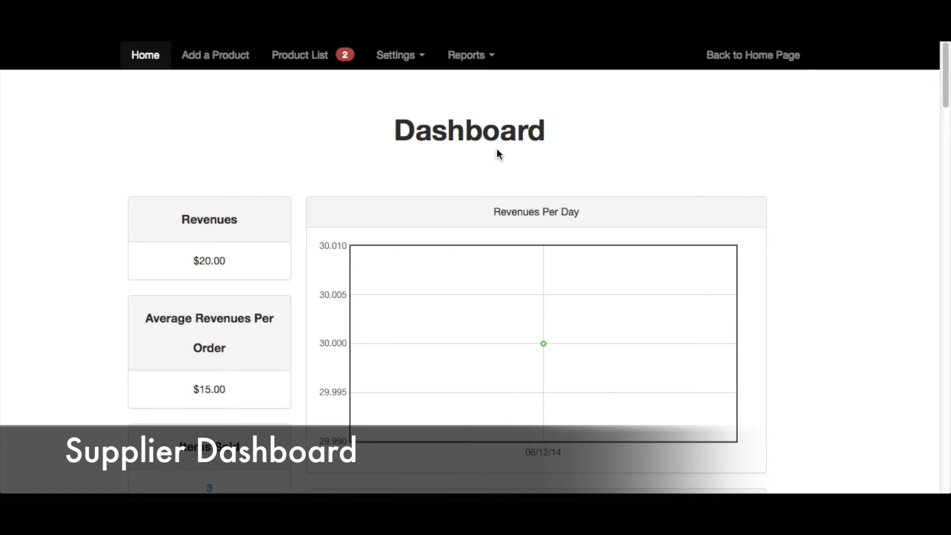
{"action": "scroll", "coordinate": [498, 154], "scroll_direction": "down", "scroll_amount": 2}
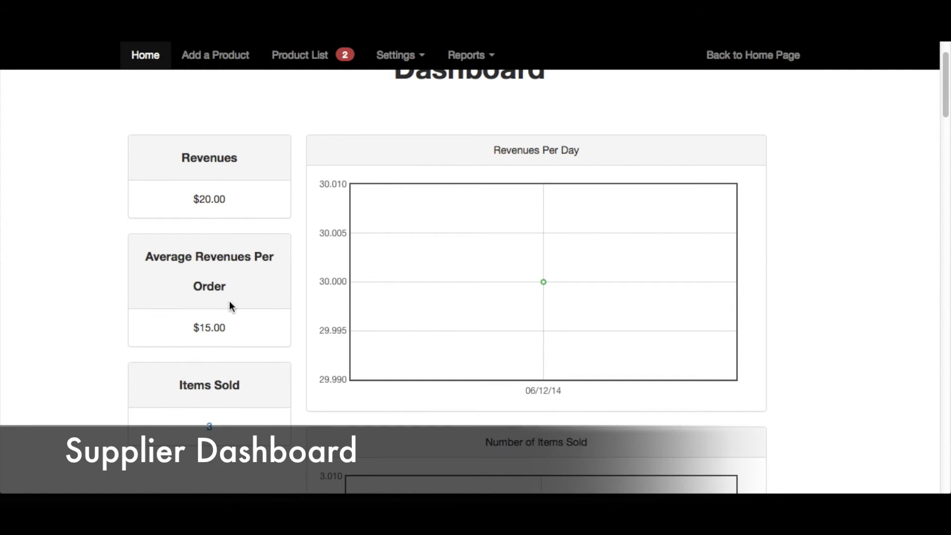
{"action": "scroll", "coordinate": [237, 335], "scroll_direction": "down", "scroll_amount": 1}
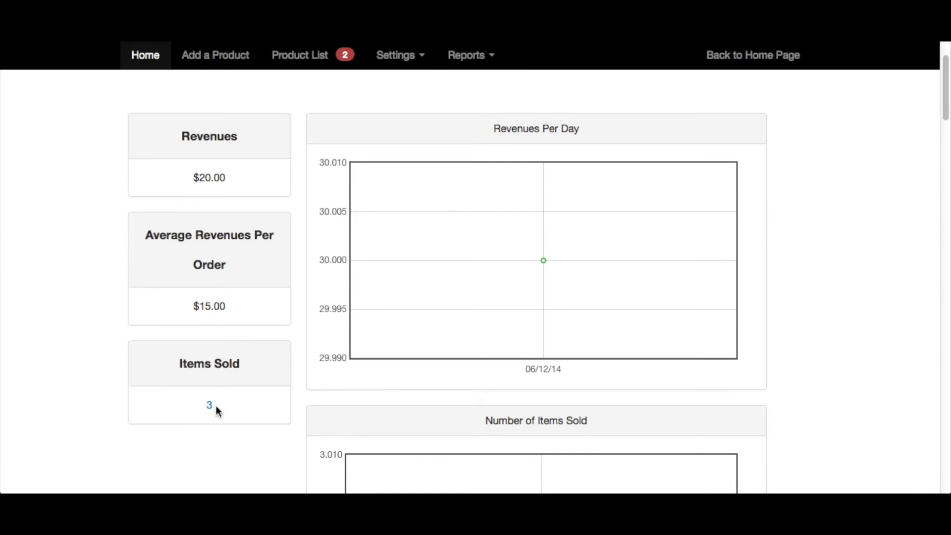
{"action": "scroll", "coordinate": [227, 399], "scroll_direction": "up", "scroll_amount": 3}
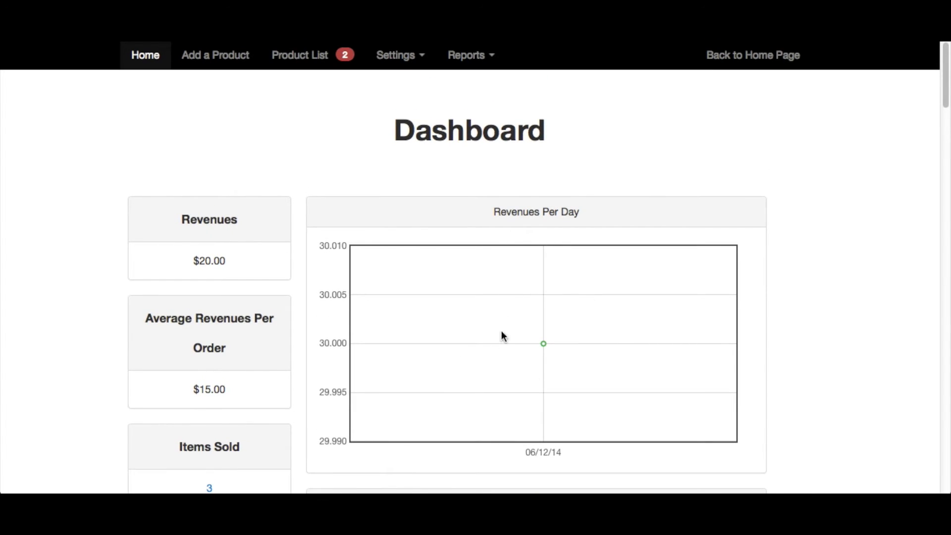
Step: Open the Add a Product form and step through the name and description fields
{"action": "left_click", "coordinate": [234, 54]}
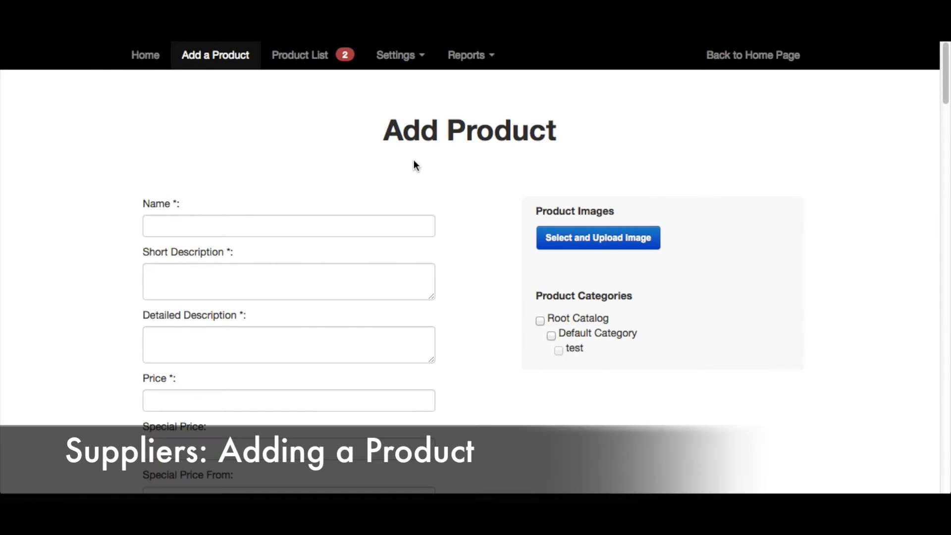
{"action": "scroll", "coordinate": [415, 161], "scroll_direction": "down", "scroll_amount": 5}
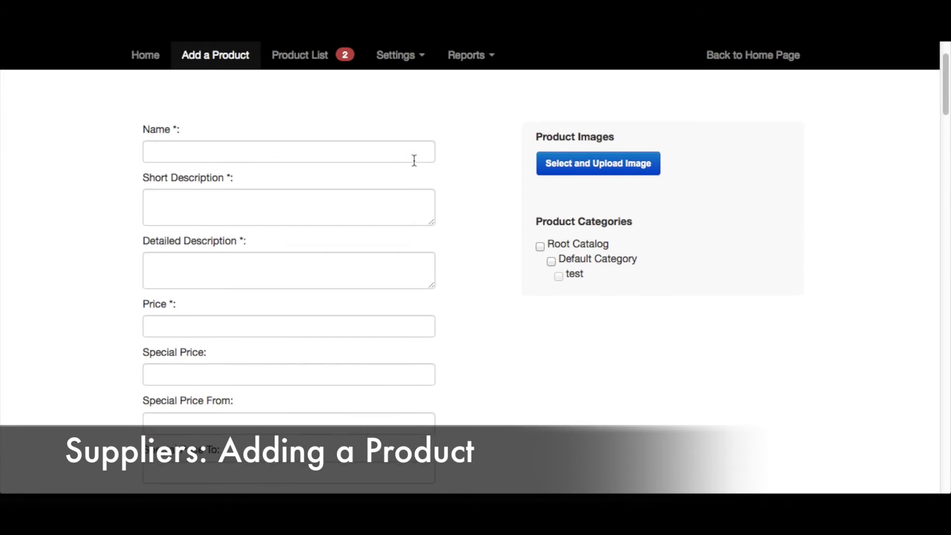
{"action": "scroll", "coordinate": [414, 161], "scroll_direction": "up", "scroll_amount": 4}
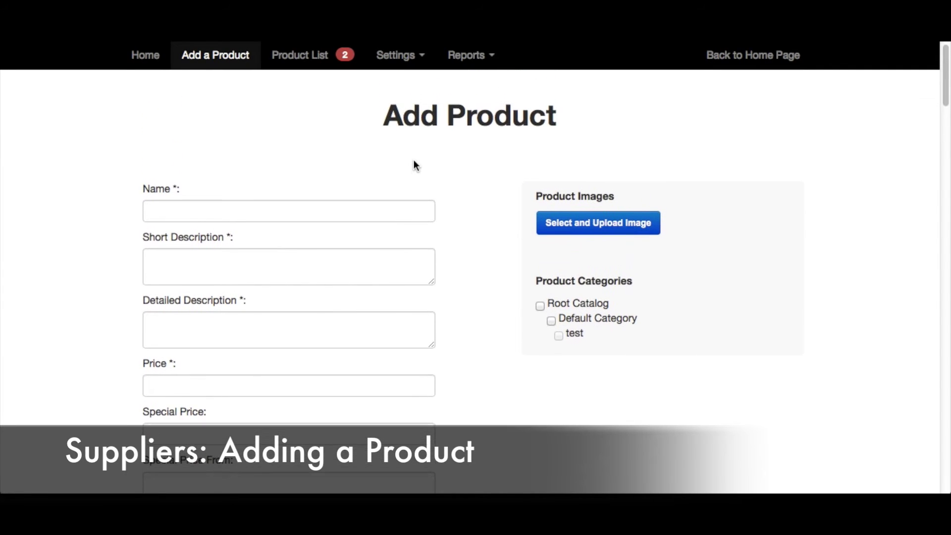
{"action": "scroll", "coordinate": [415, 165], "scroll_direction": "down", "scroll_amount": 1}
{"action": "left_click", "coordinate": [283, 206]}
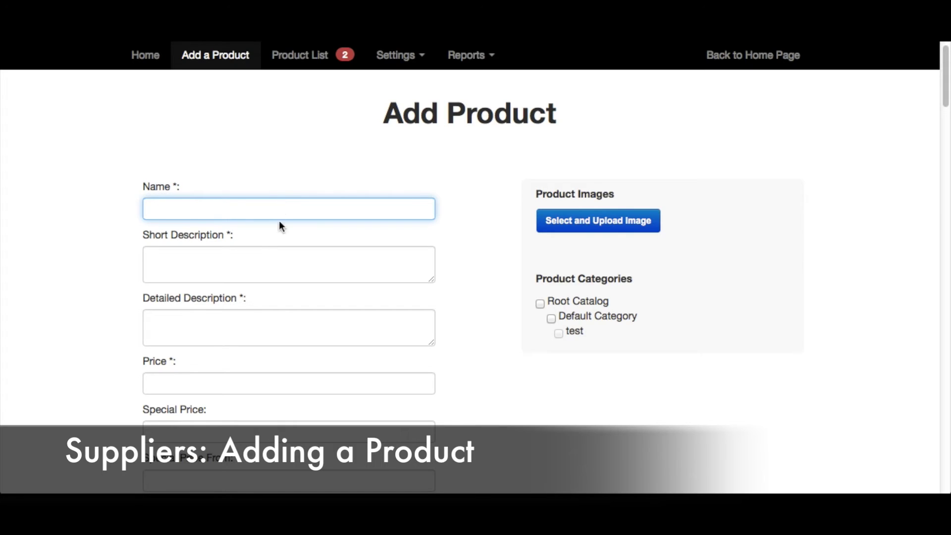
{"action": "left_click", "coordinate": [251, 277]}
{"action": "left_click", "coordinate": [239, 318]}
Step: Step through the price, special price and special-price start date fields
{"action": "scroll", "coordinate": [233, 327], "scroll_direction": "down", "scroll_amount": 1}
{"action": "left_click", "coordinate": [220, 358]}
{"action": "scroll", "coordinate": [221, 359], "scroll_direction": "down", "scroll_amount": 2}
{"action": "left_click", "coordinate": [221, 359]}
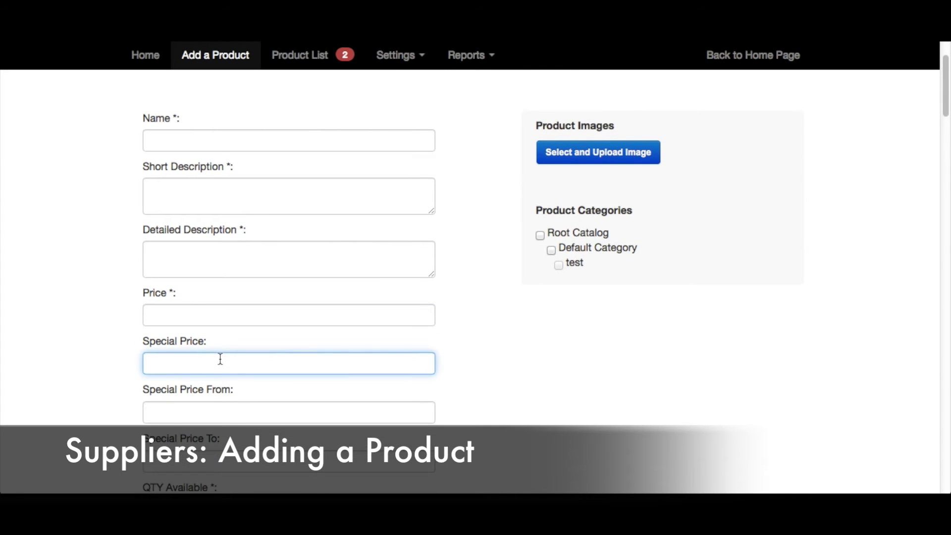
{"action": "scroll", "coordinate": [221, 359], "scroll_direction": "down", "scroll_amount": 1}
{"action": "scroll", "coordinate": [220, 362], "scroll_direction": "down", "scroll_amount": 1}
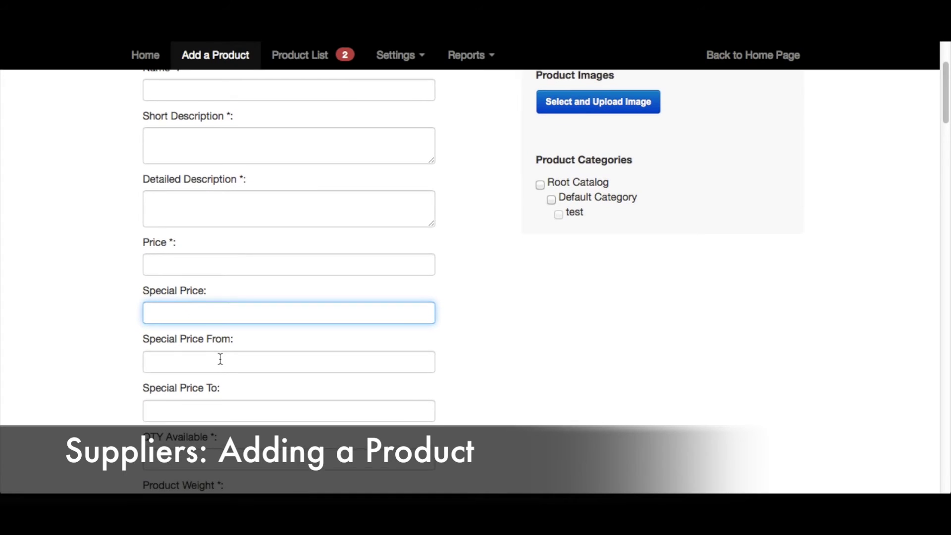
{"action": "left_click", "coordinate": [220, 358]}
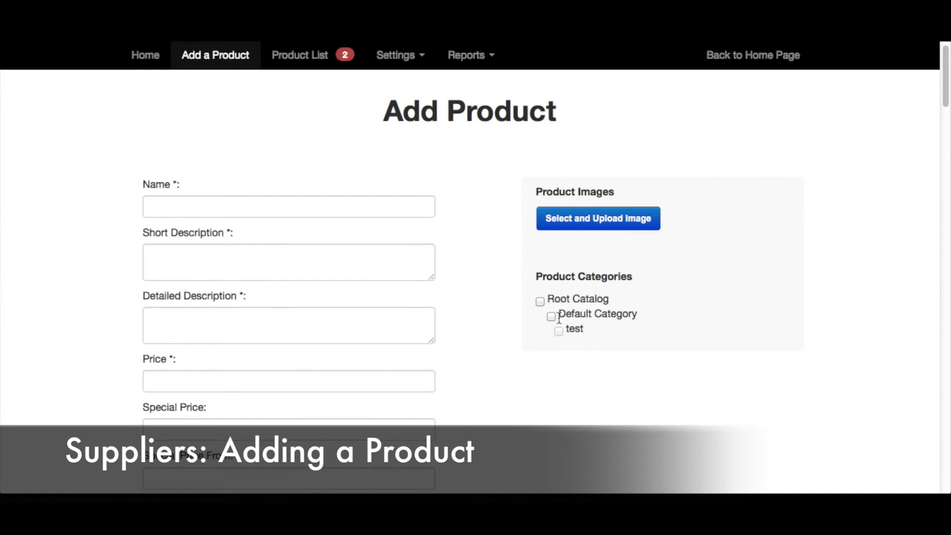
Step: Put the product in Default Category and upload a photo set as its main image
{"action": "left_click", "coordinate": [551, 317]}
{"action": "left_click", "coordinate": [567, 224]}
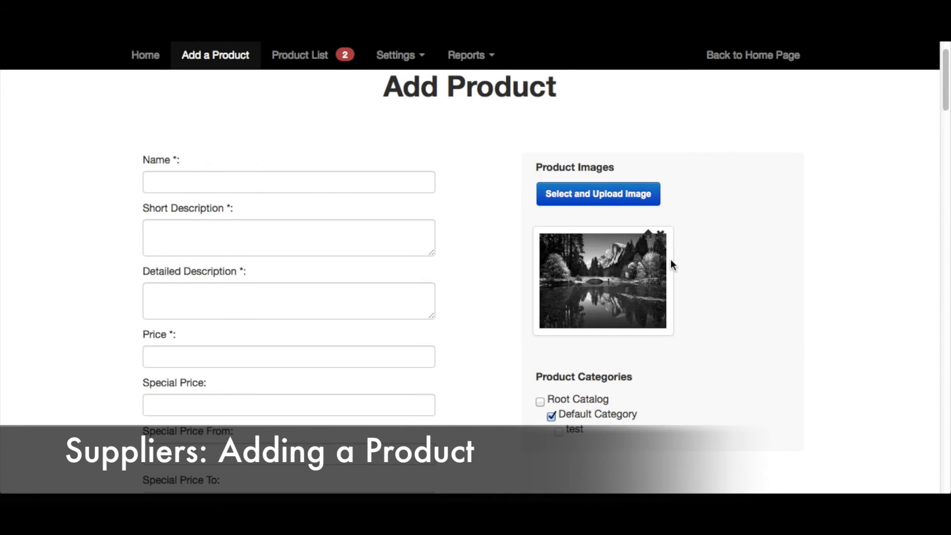
{"action": "left_click", "coordinate": [650, 237]}
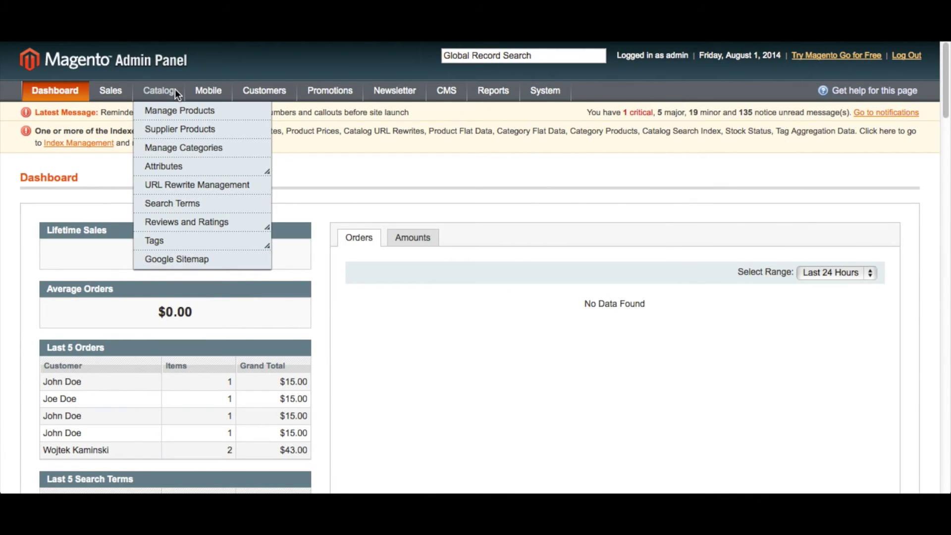
Step: Start a new attribute from Manage Attributes and view its Admin, Default Store View and Supplier Frontend Form labels
{"action": "mouse_move", "coordinate": [174, 167]}
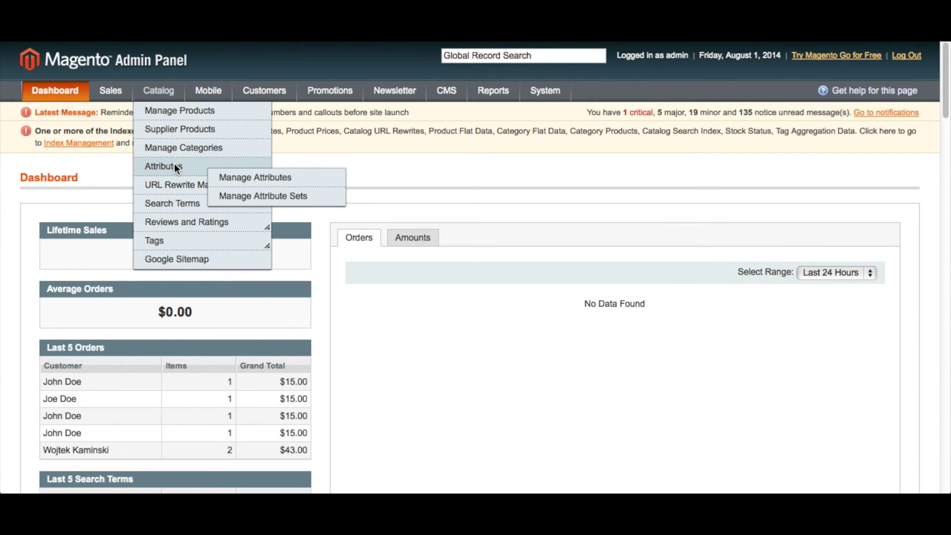
{"action": "left_click", "coordinate": [219, 180]}
{"action": "left_click", "coordinate": [887, 176]}
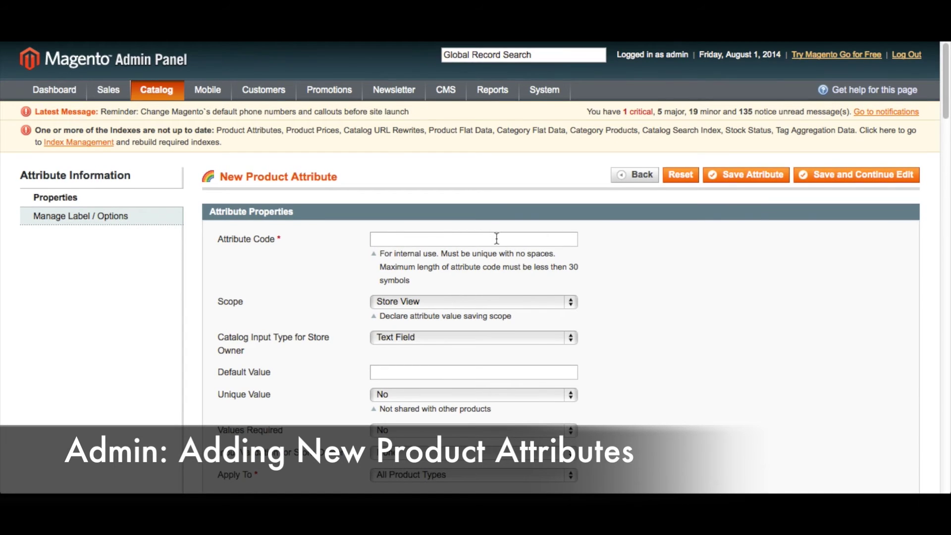
{"action": "scroll", "coordinate": [496, 238], "scroll_direction": "down", "scroll_amount": 3}
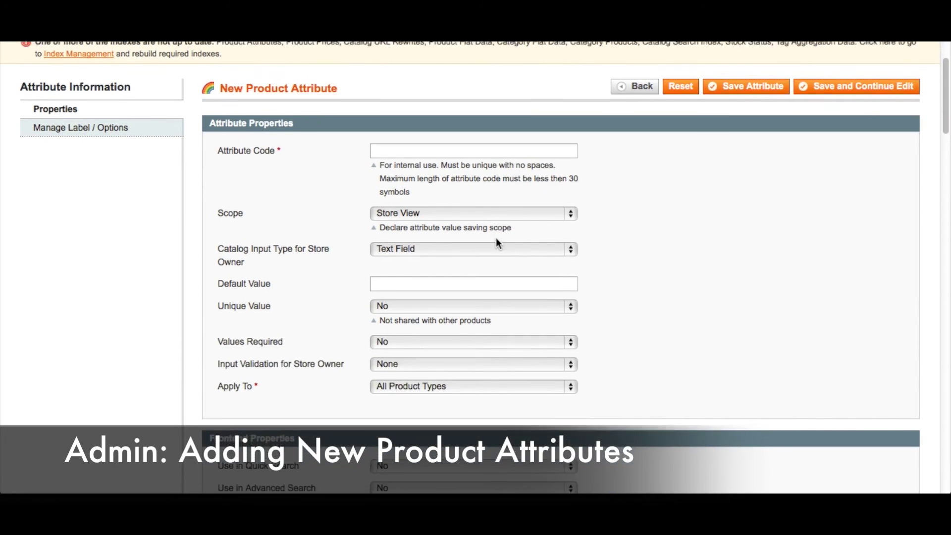
{"action": "scroll", "coordinate": [497, 238], "scroll_direction": "up", "scroll_amount": 3}
{"action": "left_click", "coordinate": [155, 194]}
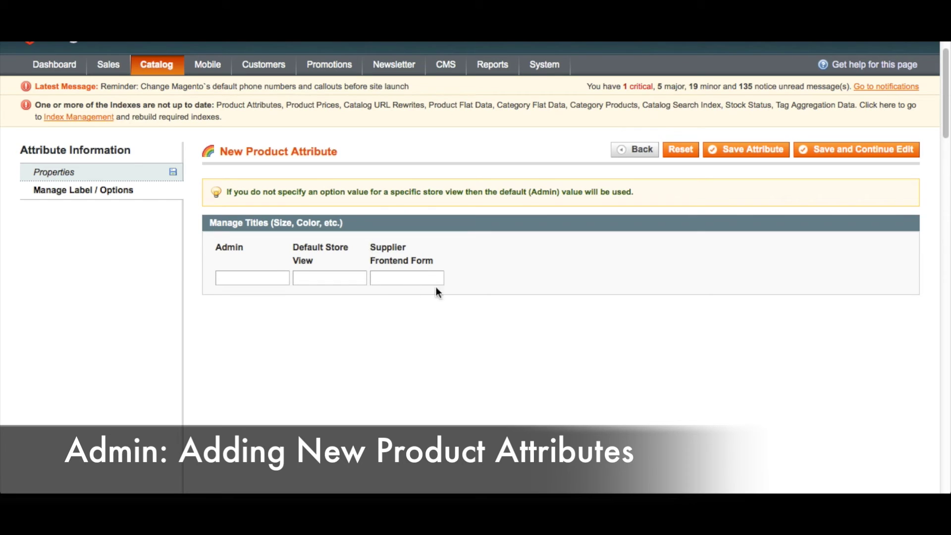
{"action": "scroll", "coordinate": [391, 295], "scroll_direction": "up", "scroll_amount": 1}
Step: Edit the supplierfrontendproductuploader_product_attributes set and drag 'color' from Unassigned Attributes into General
{"action": "mouse_move", "coordinate": [185, 97]}
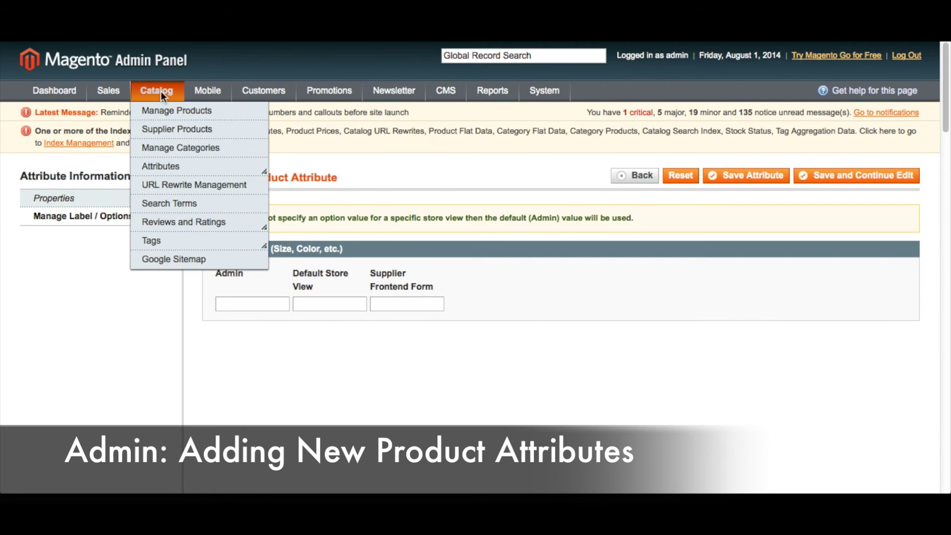
{"action": "mouse_move", "coordinate": [172, 164]}
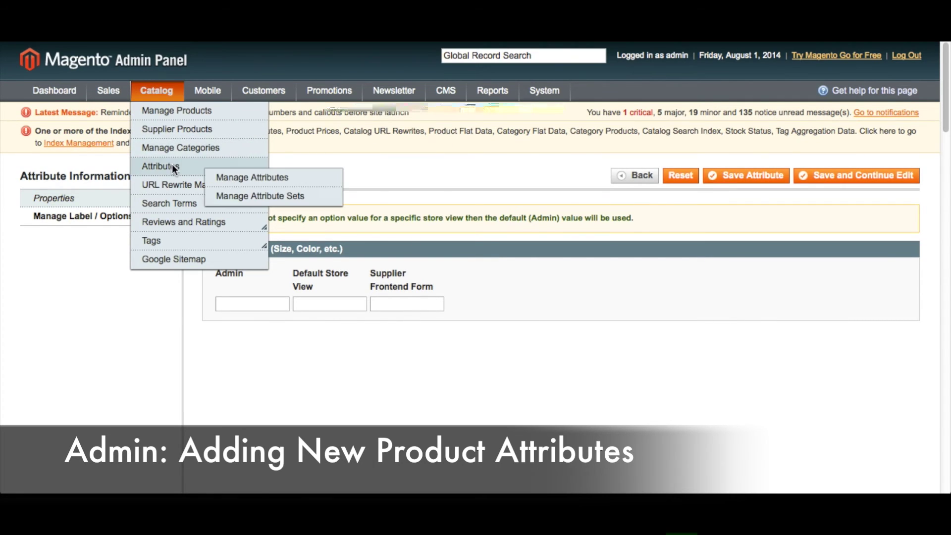
{"action": "left_click", "coordinate": [233, 195]}
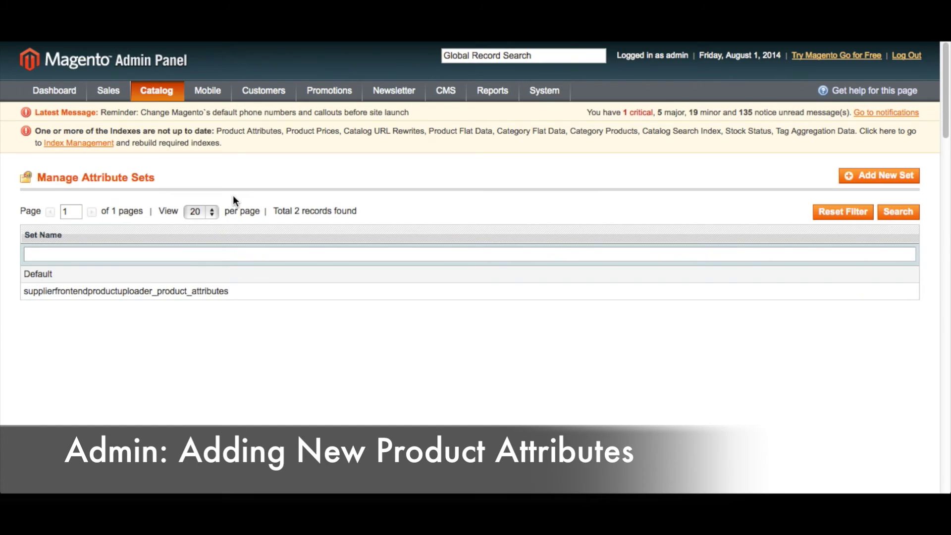
{"action": "left_click", "coordinate": [253, 292]}
{"action": "scroll", "coordinate": [251, 287], "scroll_direction": "down", "scroll_amount": 3}
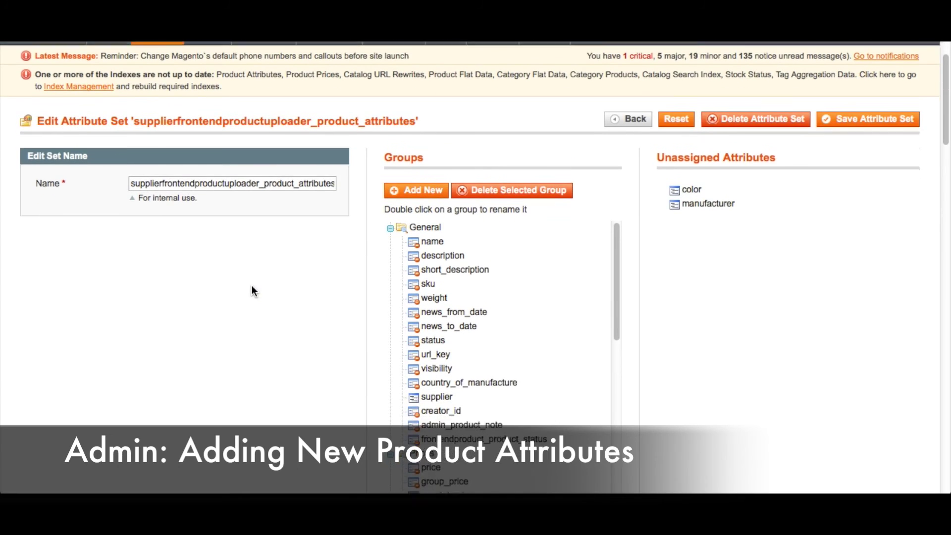
{"action": "left_click_drag", "start_coordinate": [691, 173], "coordinate": [522, 228]}
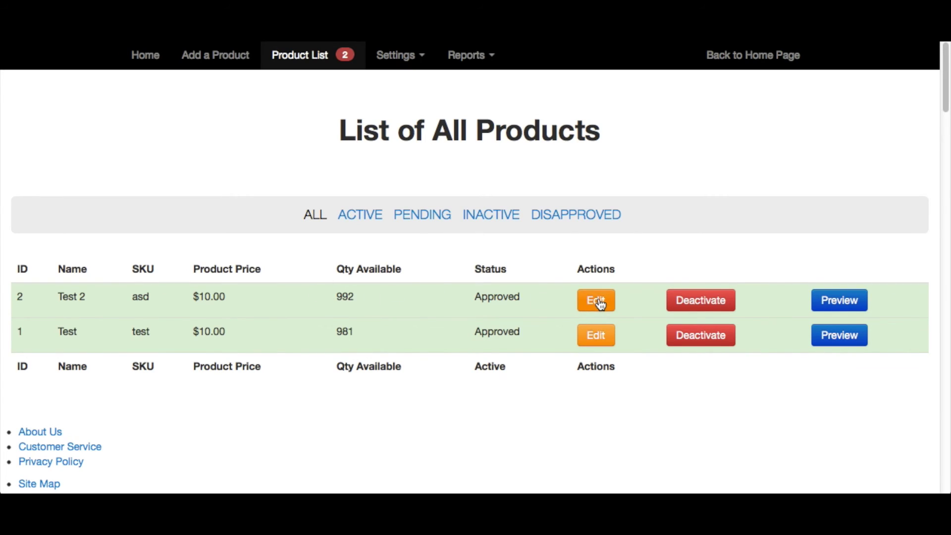
Step: Deactivate product Test 2 in the Product List and open it for editing
{"action": "left_click", "coordinate": [690, 306]}
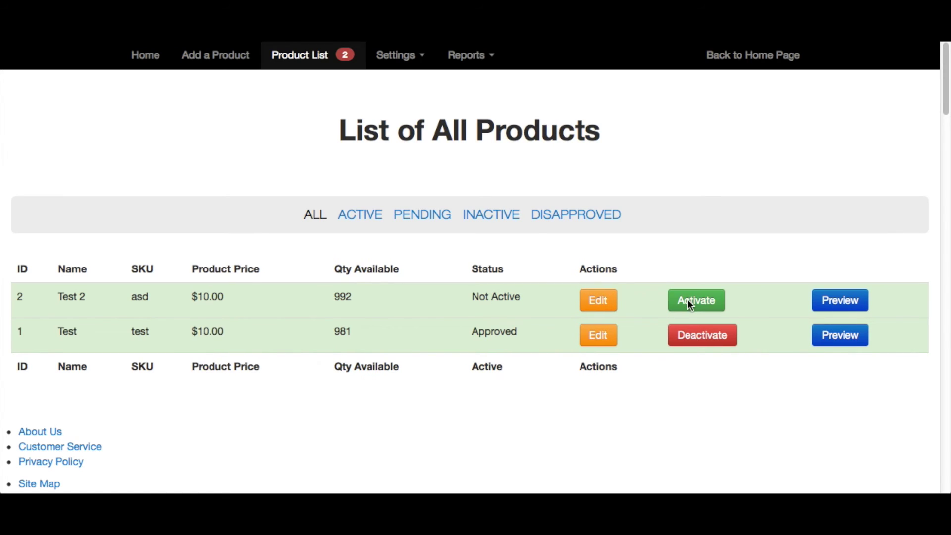
{"action": "left_click", "coordinate": [609, 309]}
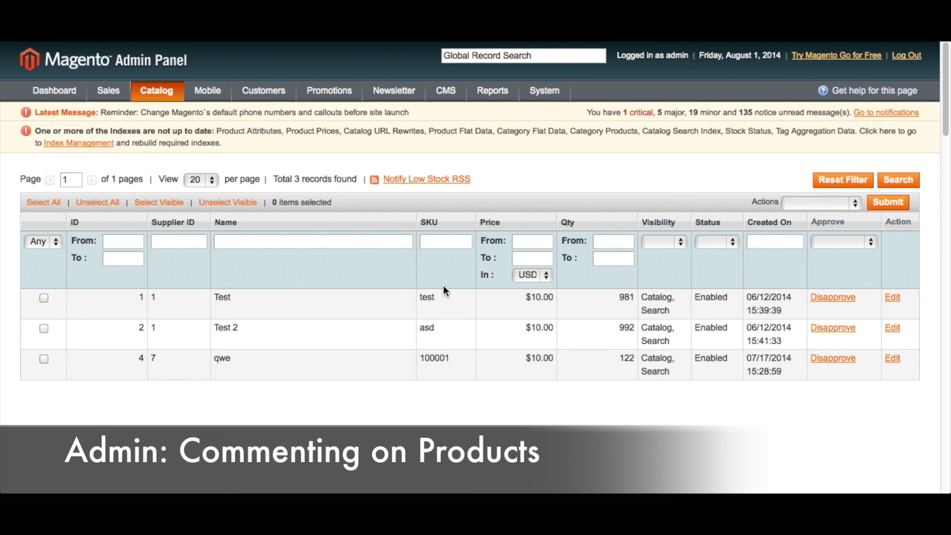
Step: Edit Test 2 and replace its Remark value 0 with 'Remark added'
{"action": "left_click", "coordinate": [893, 331]}
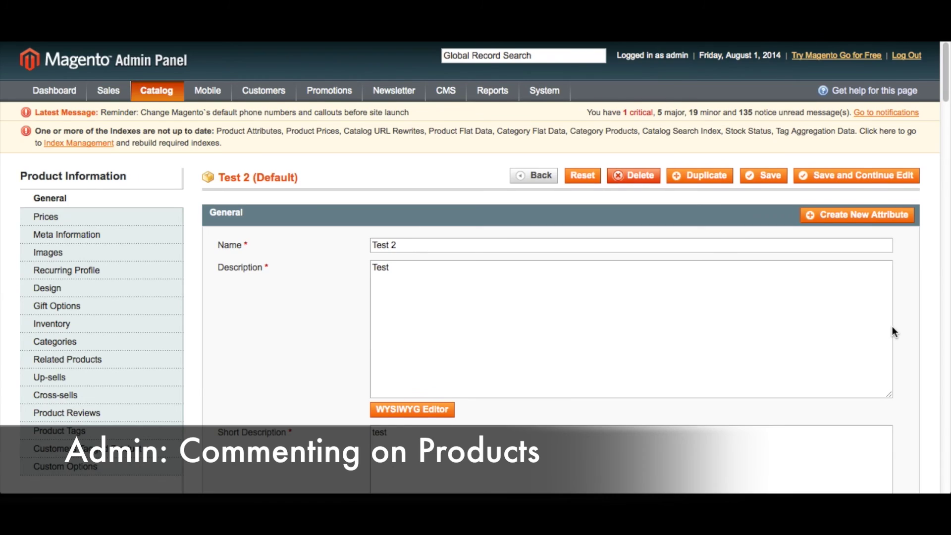
{"action": "scroll", "coordinate": [893, 327], "scroll_direction": "down", "scroll_amount": 10}
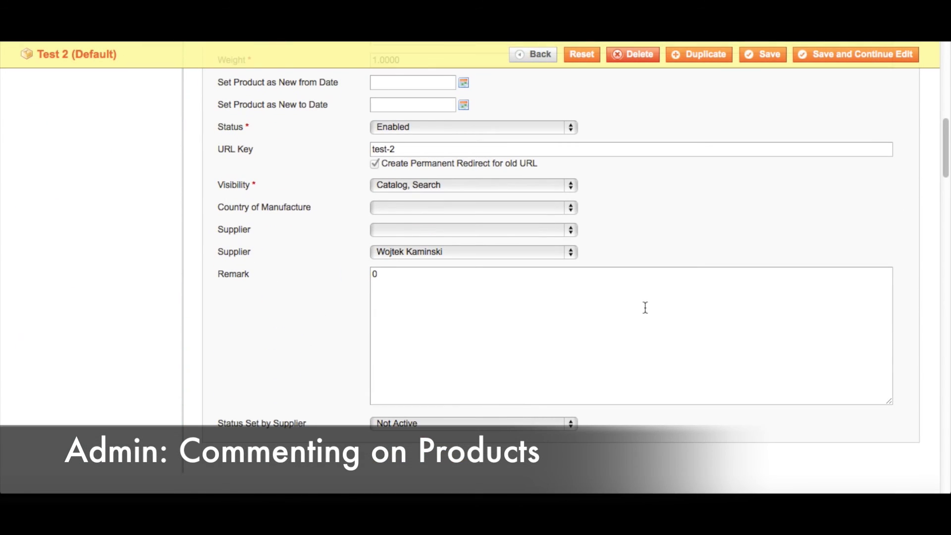
{"action": "key", "text": "BackSpace"}
{"action": "type", "text": "Remark added"}
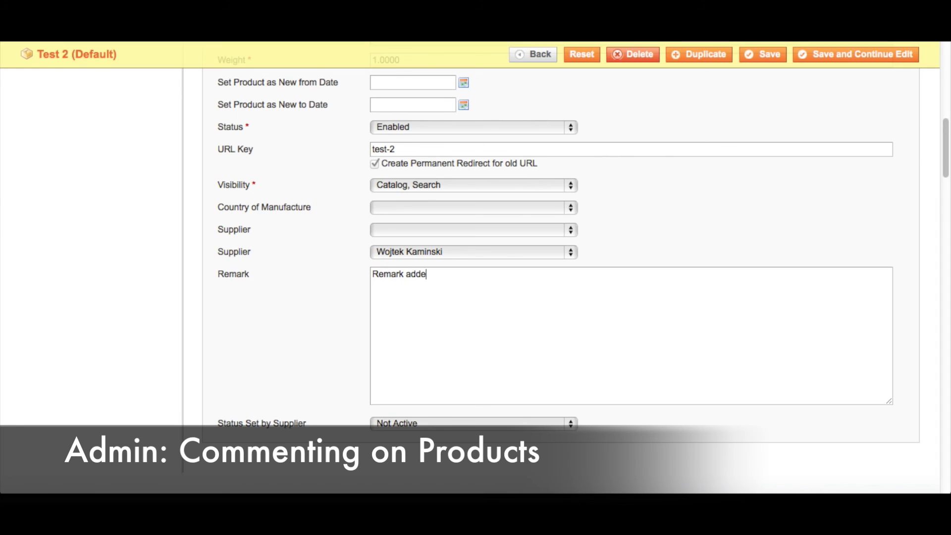